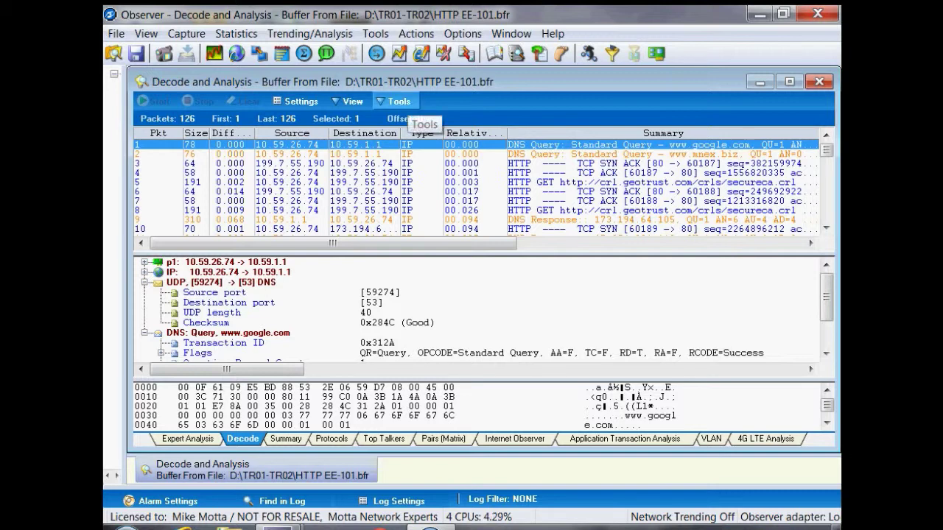
Open post-capture filtering for the HTTP EE-101.bfr capture buffer.
{"action": "left_click", "coordinate": [398, 105]}
{"action": "key", "text": "Up"}
{"action": "key", "text": "Up"}
{"action": "key", "text": "Up"}
{"action": "key", "text": "Up"}
{"action": "key", "text": "Up"}
{"action": "key", "text": "Up"}
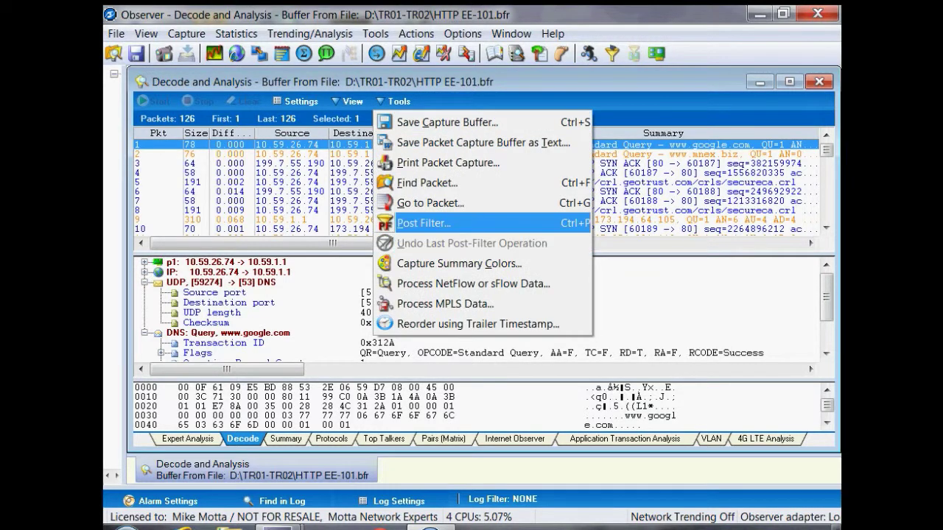
{"action": "key", "text": "Return"}
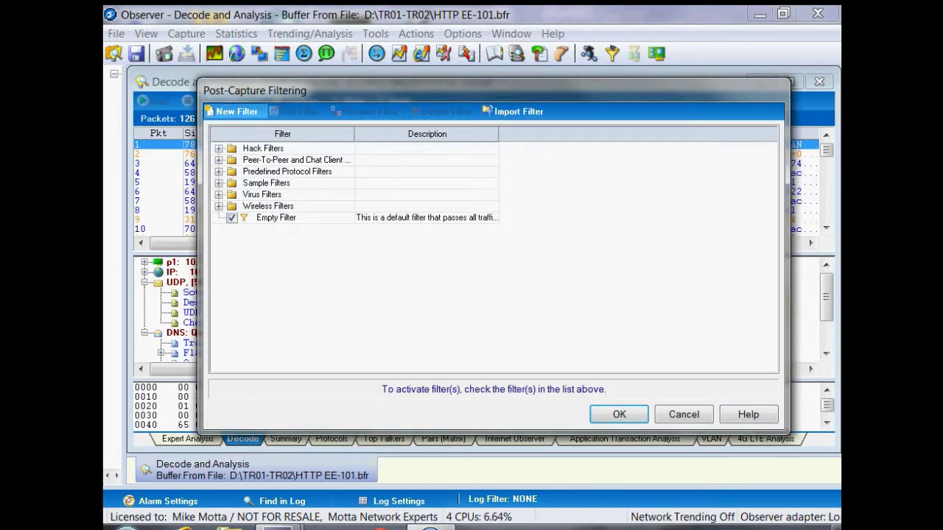
Create a new post-capture filter named "HTTPP 404 Response Code".
{"action": "left_click", "coordinate": [232, 111]}
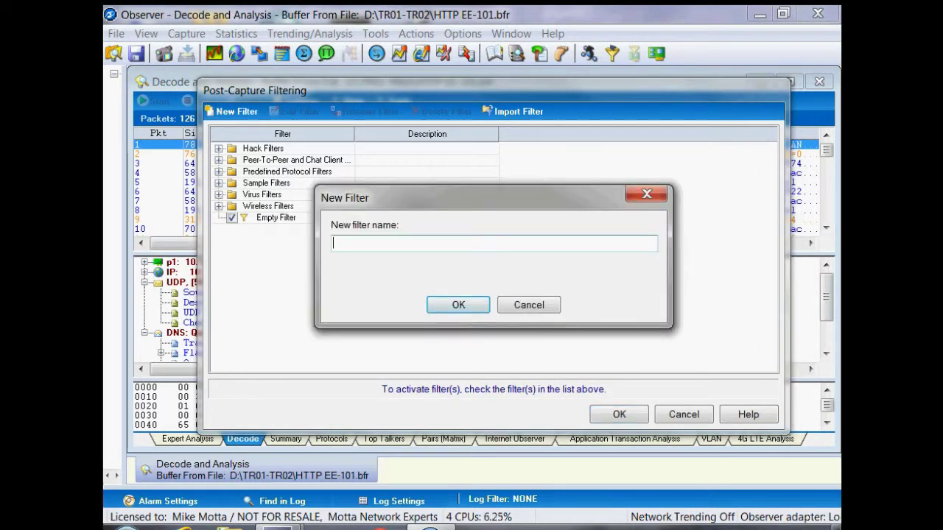
{"action": "type", "text": "HTT"}
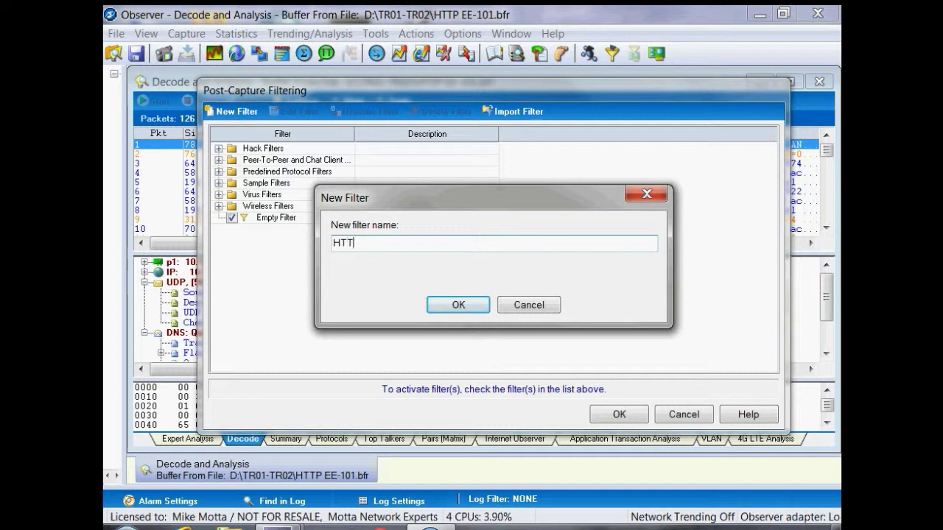
{"action": "type", "text": "PP 404 Re"}
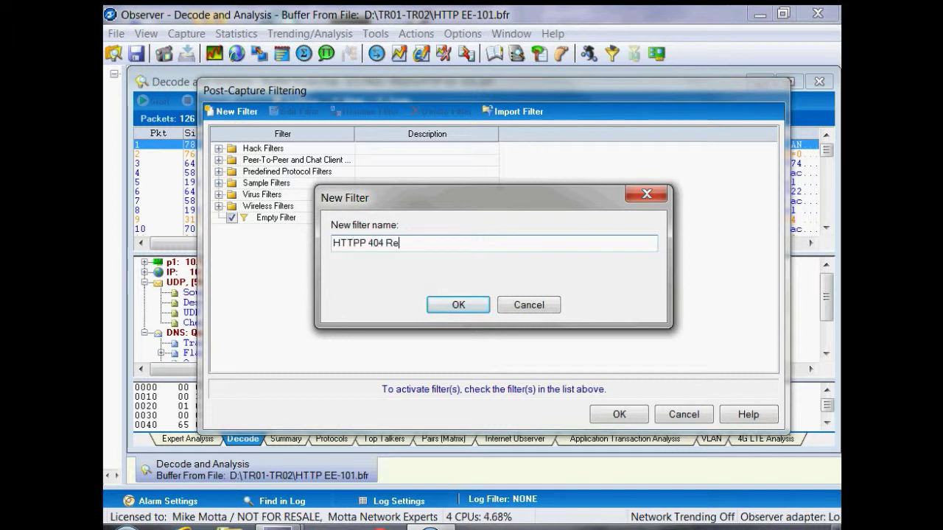
{"action": "type", "text": "sponse "}
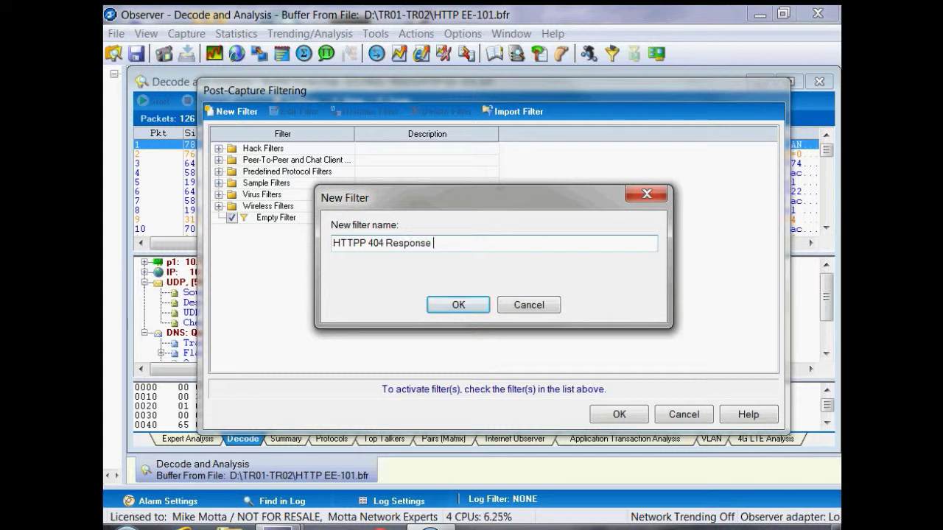
{"action": "type", "text": "Code"}
{"action": "key", "text": "Return"}
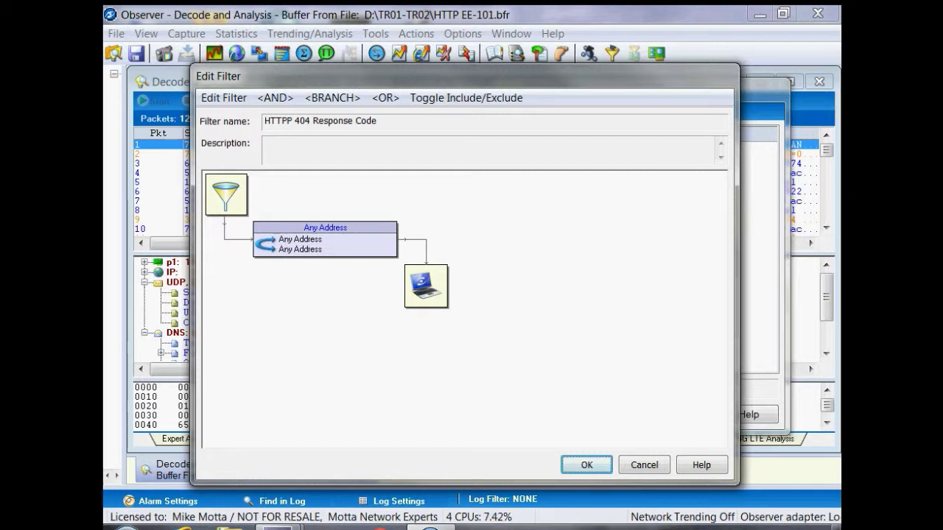
Change the filter's Any Address rule to a Pattern rule with IP - TCP data as the pattern origin.
{"action": "right_click", "coordinate": [366, 242]}
{"action": "mouse_move", "coordinate": [421, 270]}
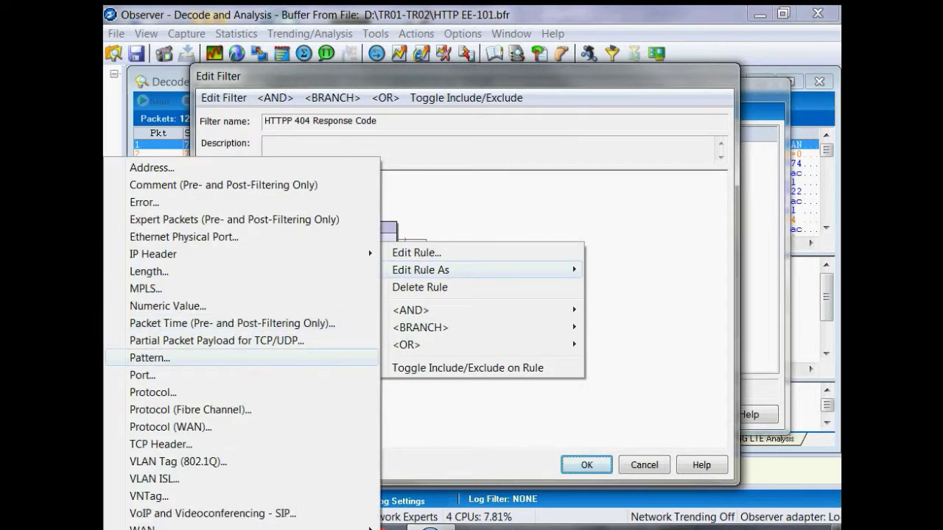
{"action": "key", "text": "Return"}
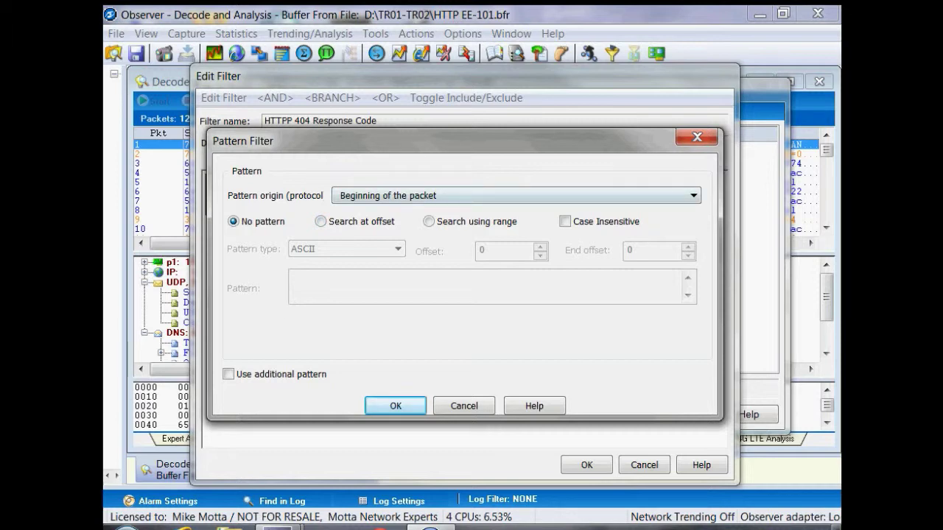
{"action": "left_click", "coordinate": [515, 196]}
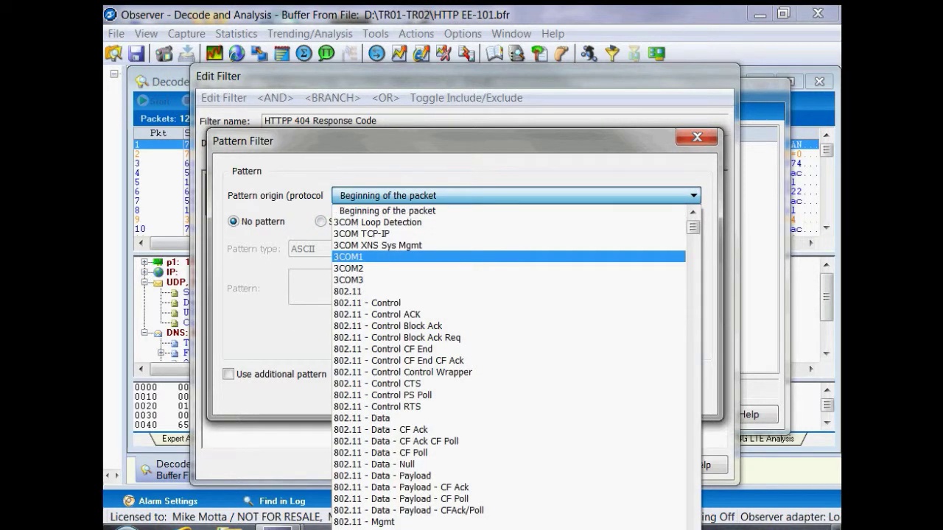
{"action": "type", "text": "IP"}
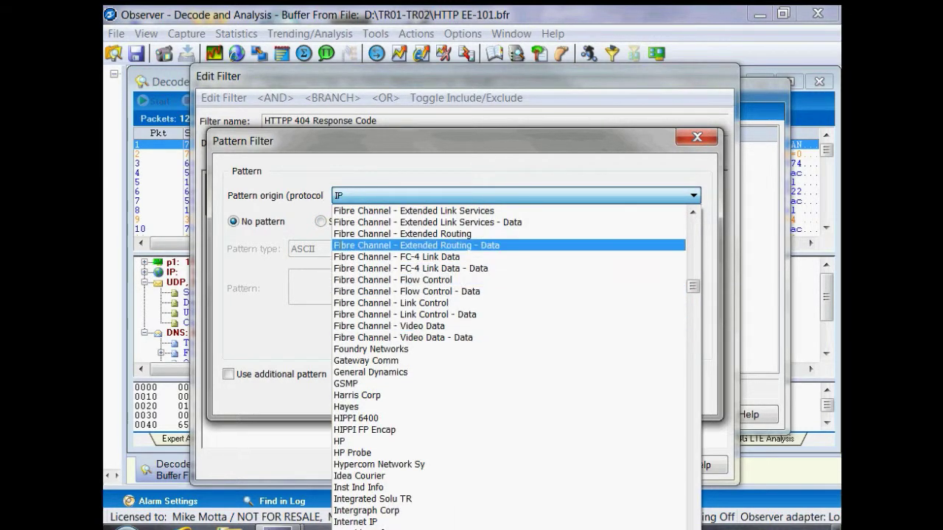
{"action": "left_click", "coordinate": [515, 196]}
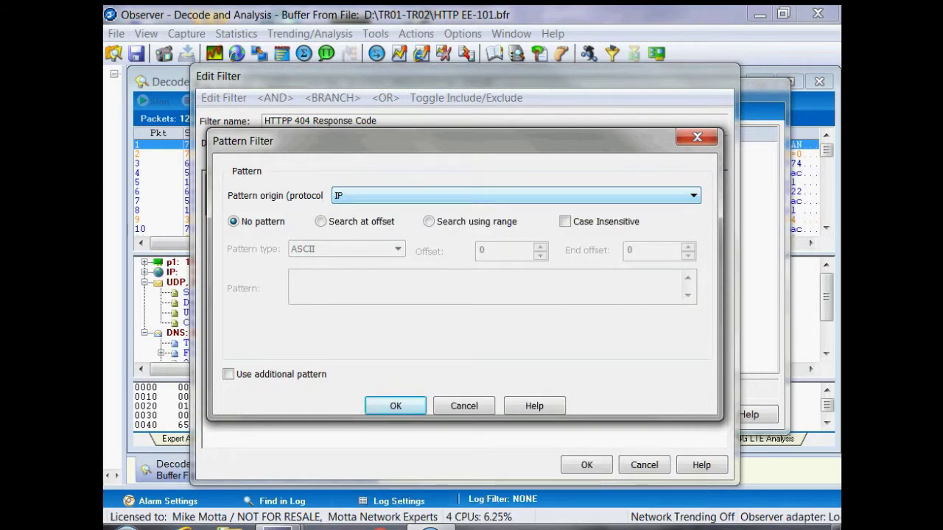
{"action": "left_click", "coordinate": [516, 196]}
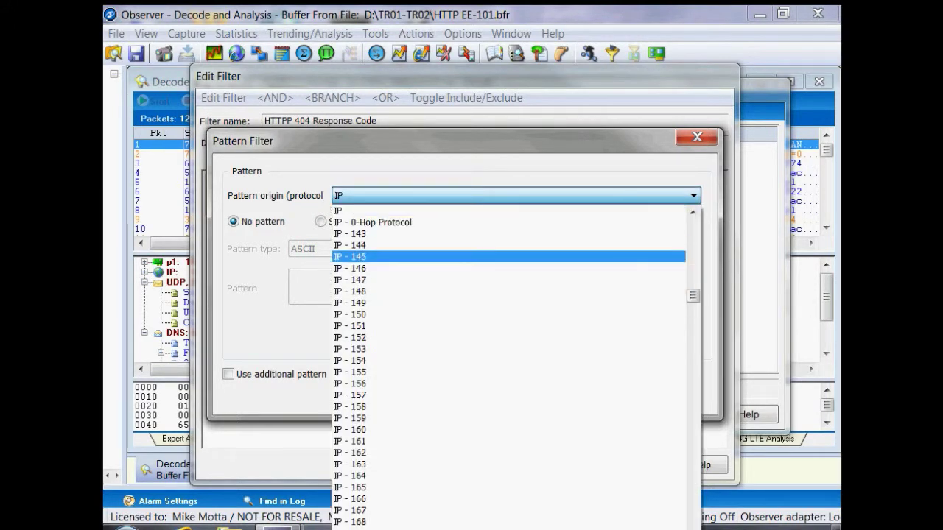
{"action": "left_click_drag", "start_coordinate": [692, 295], "coordinate": [692, 374]}
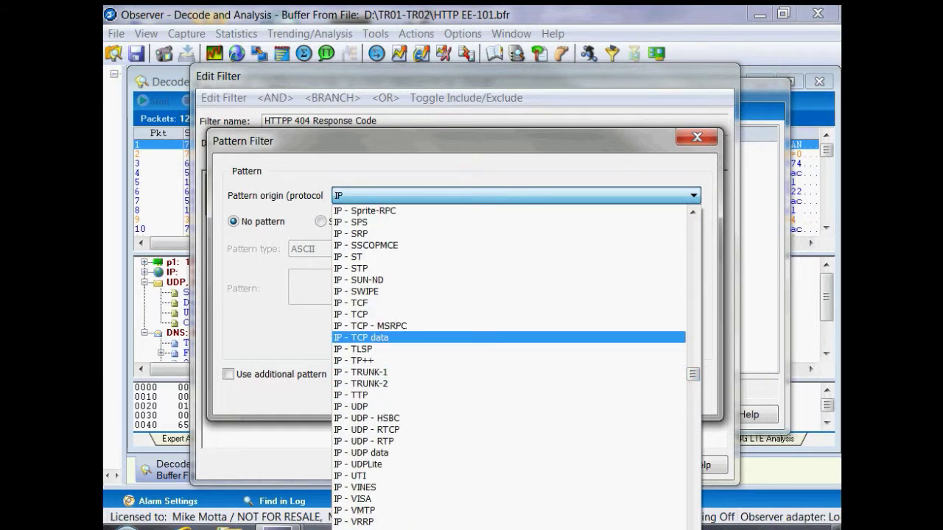
{"action": "left_click", "coordinate": [360, 337]}
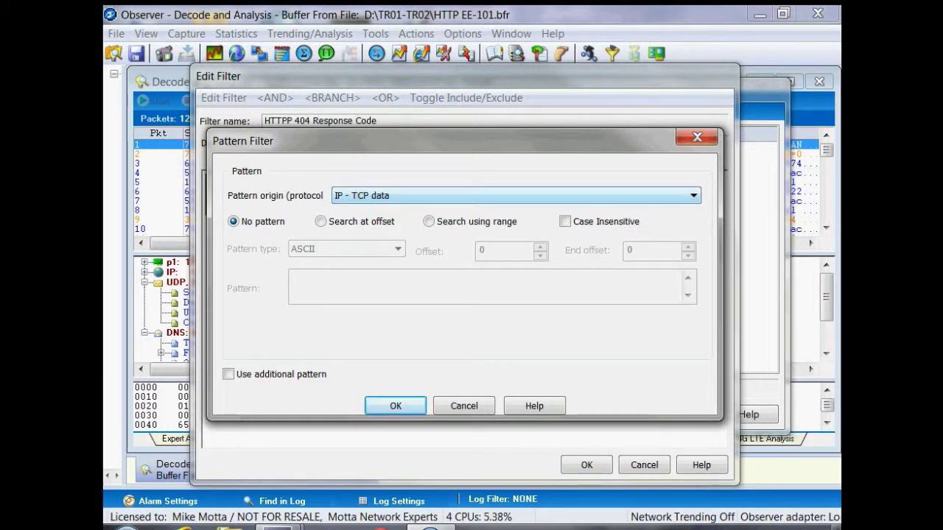
Make the rule search at offset 9 for the ASCII pattern 404, and save the rule and the filter.
{"action": "left_click", "coordinate": [321, 221]}
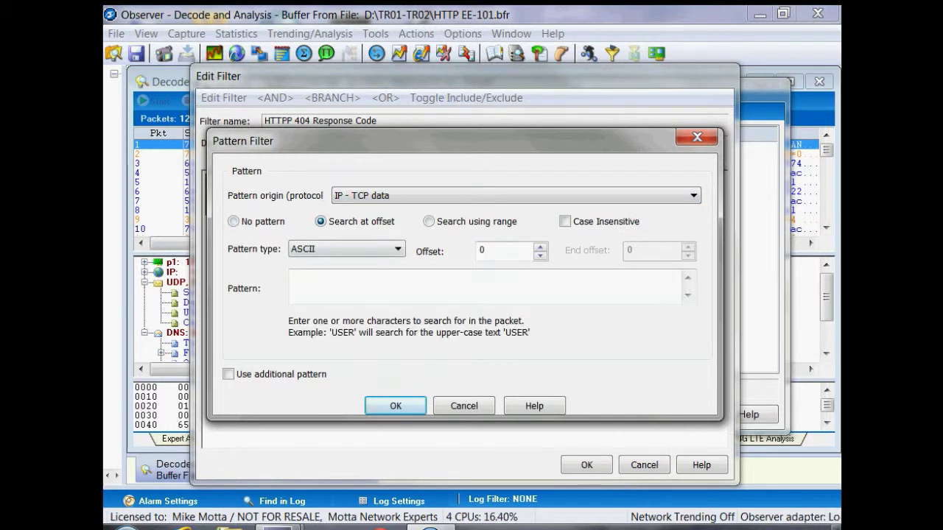
{"action": "double_click", "coordinate": [482, 250]}
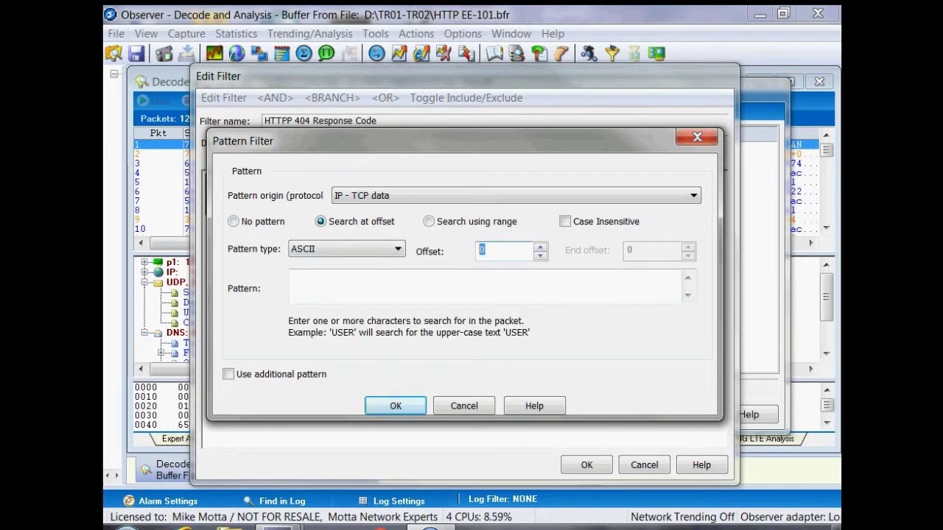
{"action": "type", "text": "9"}
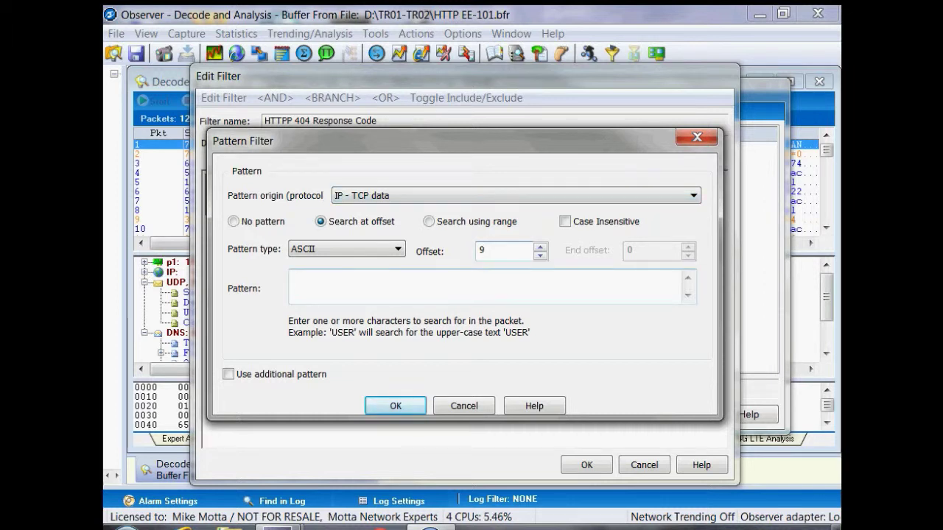
{"action": "left_click", "coordinate": [293, 277]}
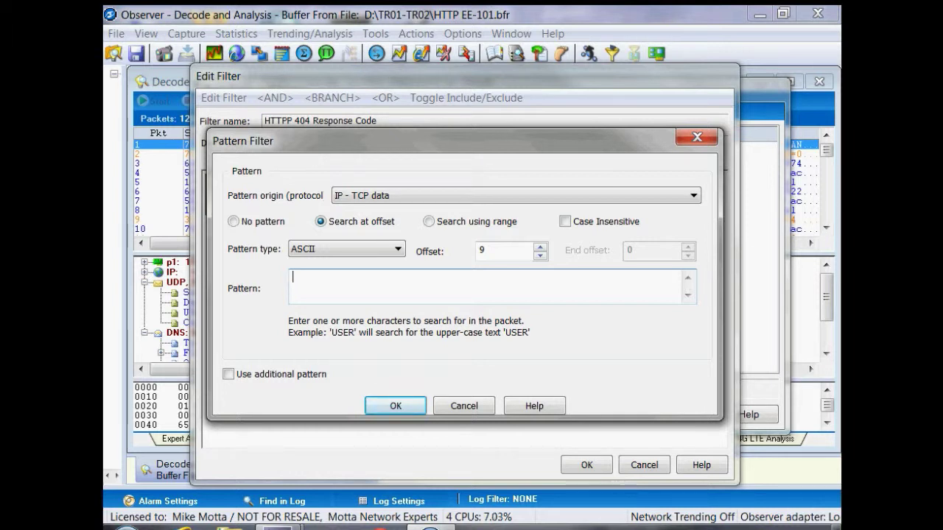
{"action": "type", "text": "404"}
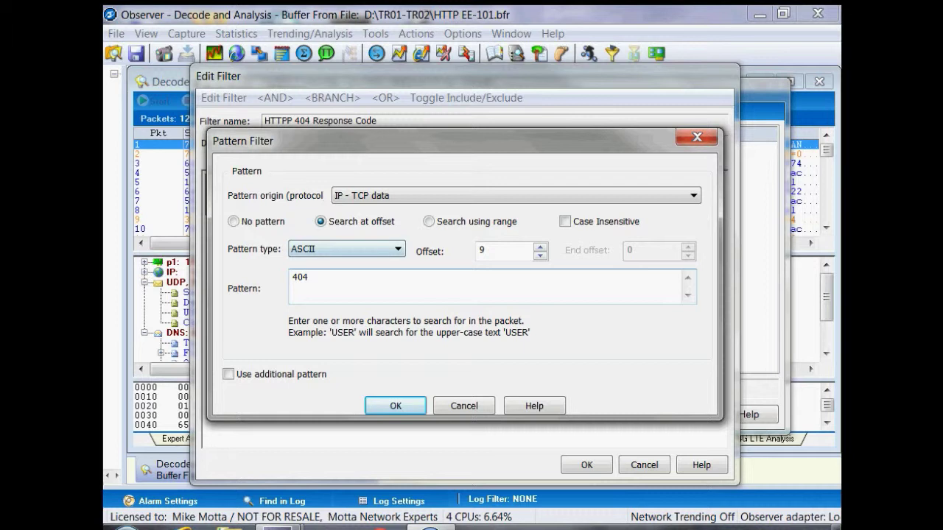
{"action": "left_click", "coordinate": [398, 248]}
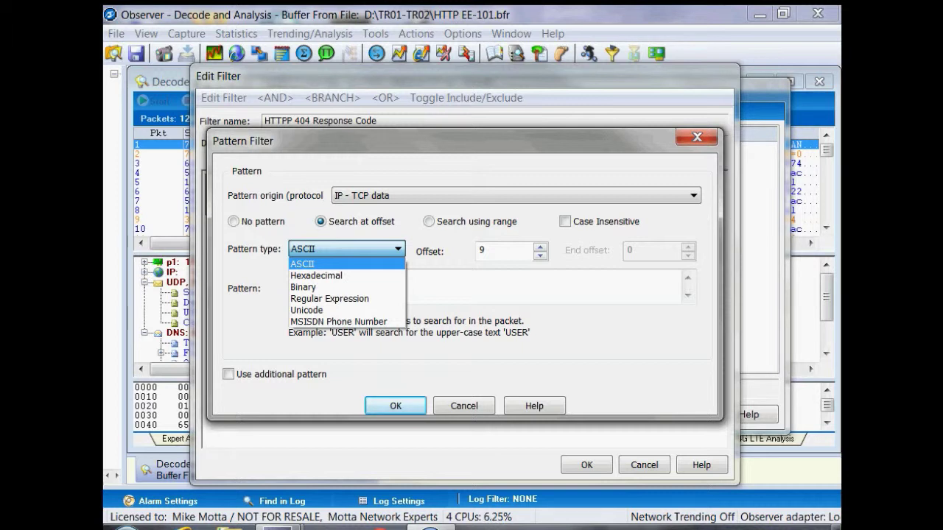
{"action": "left_click", "coordinate": [317, 264]}
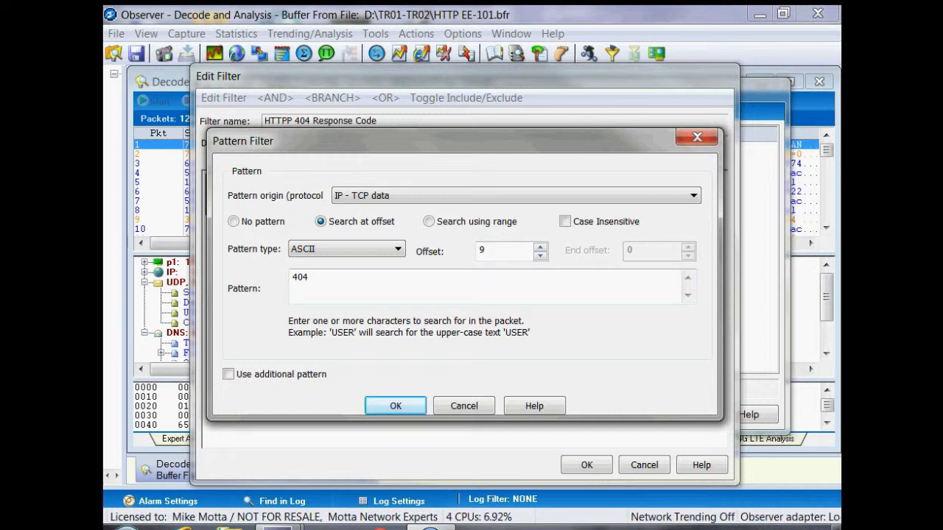
{"action": "key", "text": "Return"}
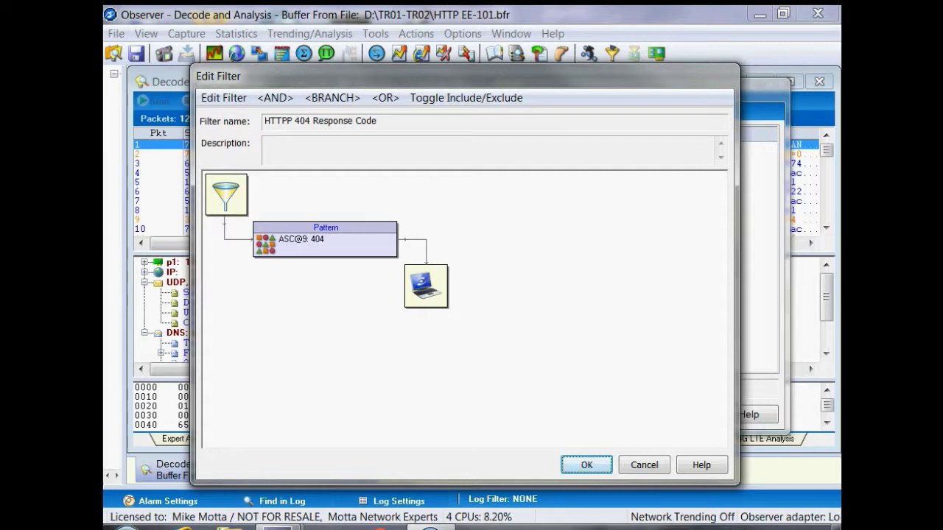
{"action": "key", "text": "Return"}
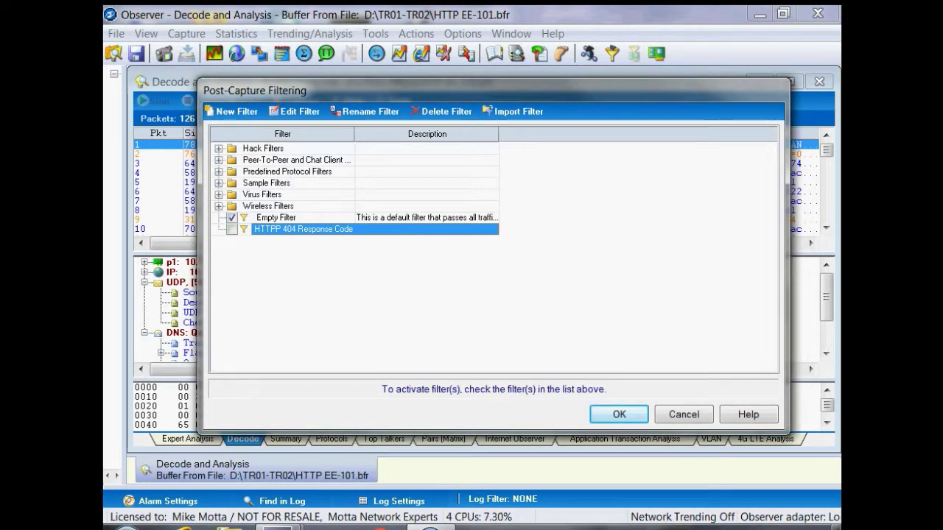
Rename the new filter to "HTTP 404 Response Code".
{"action": "left_click", "coordinate": [366, 111]}
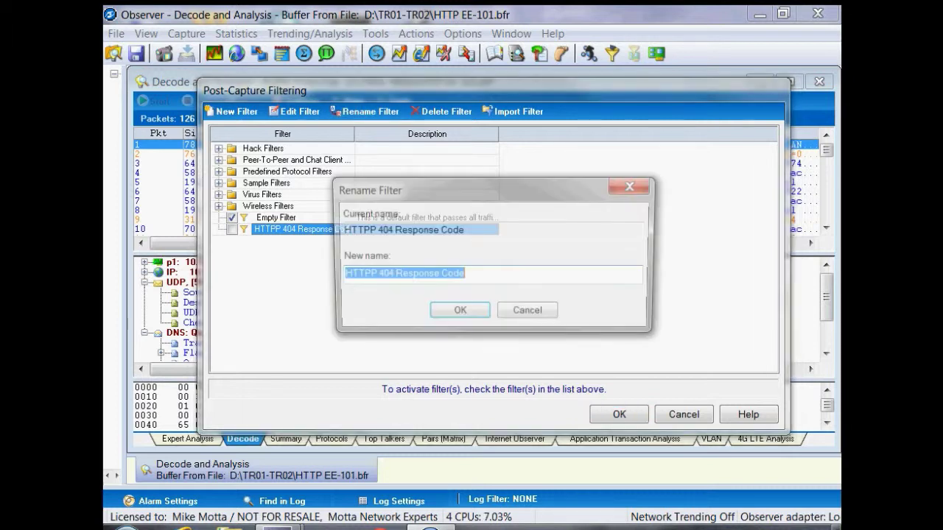
{"action": "left_click", "coordinate": [351, 275]}
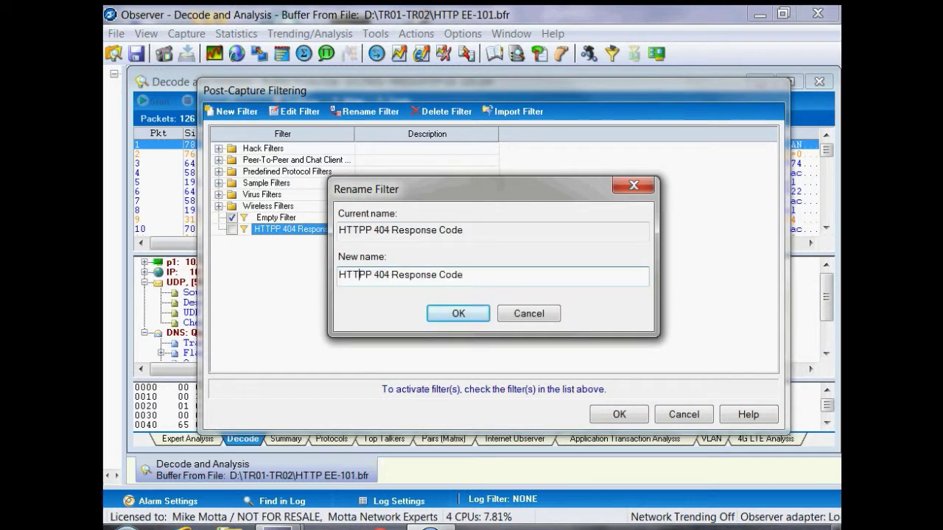
{"action": "key", "text": "Delete"}
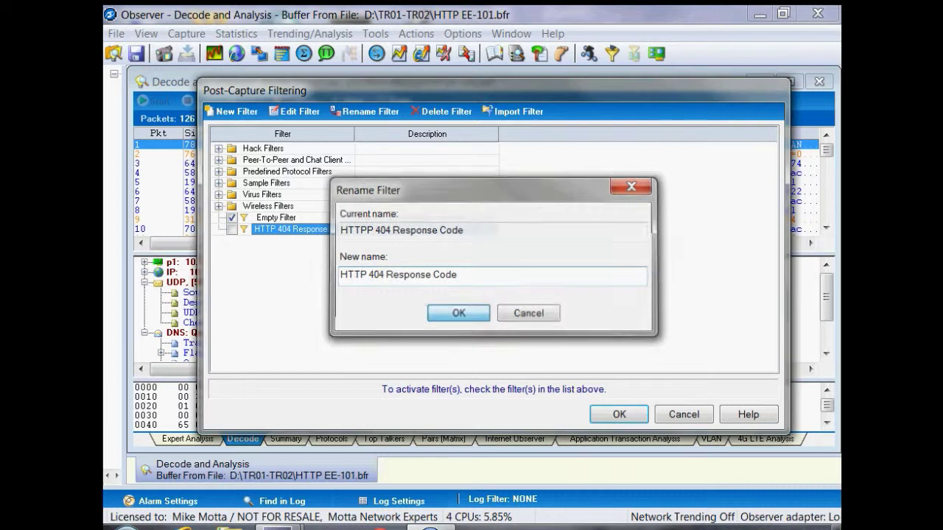
{"action": "key", "text": "Return"}
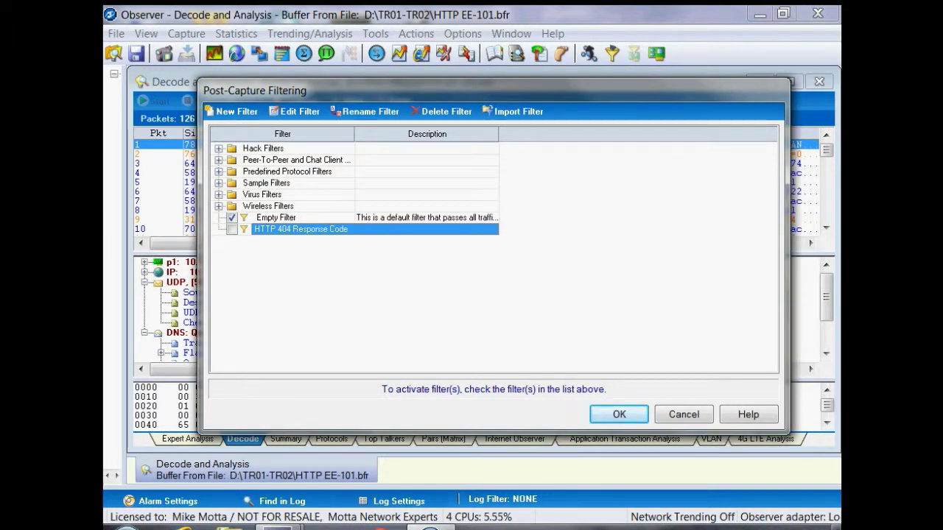
Apply the HTTP 404 Response Code filter with Empty Filter deactivated, and compare the post-filtered buffer with the original capture.
{"action": "left_click", "coordinate": [232, 229]}
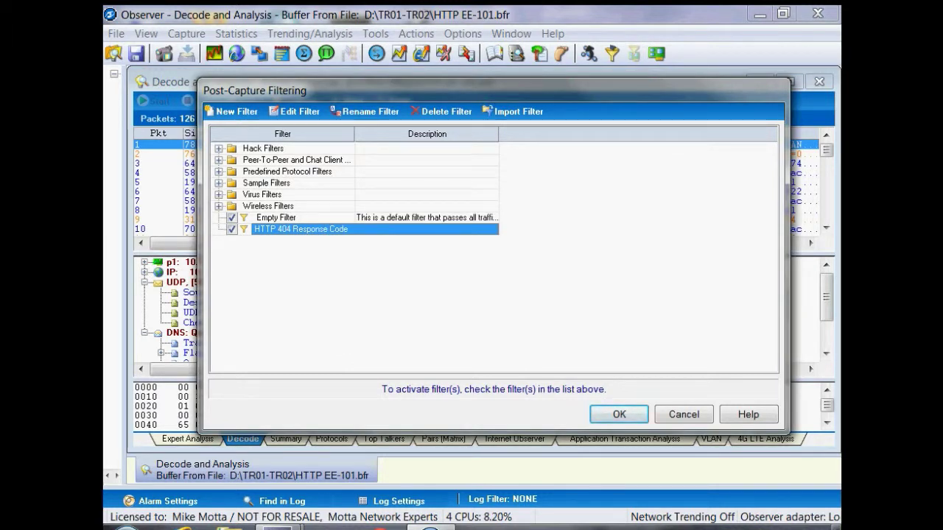
{"action": "key", "text": "Up"}
{"action": "key", "text": "space"}
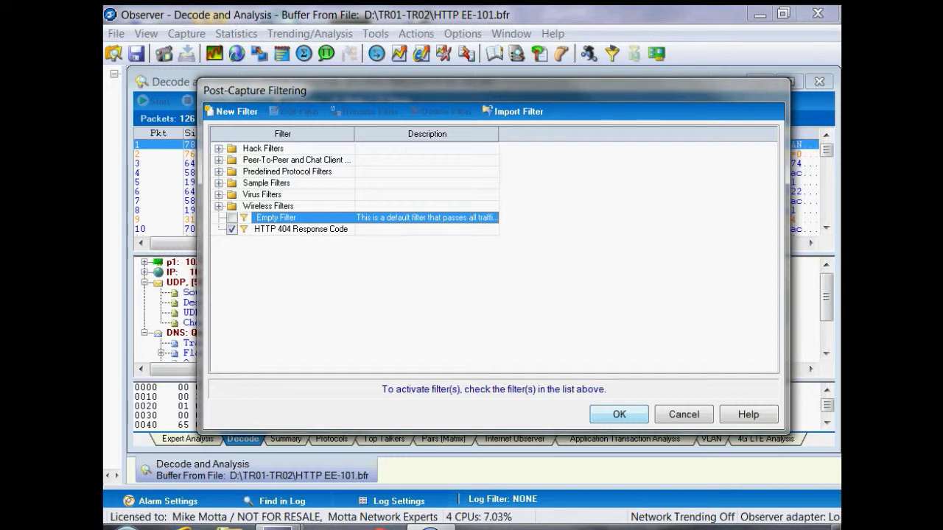
{"action": "left_click", "coordinate": [619, 415]}
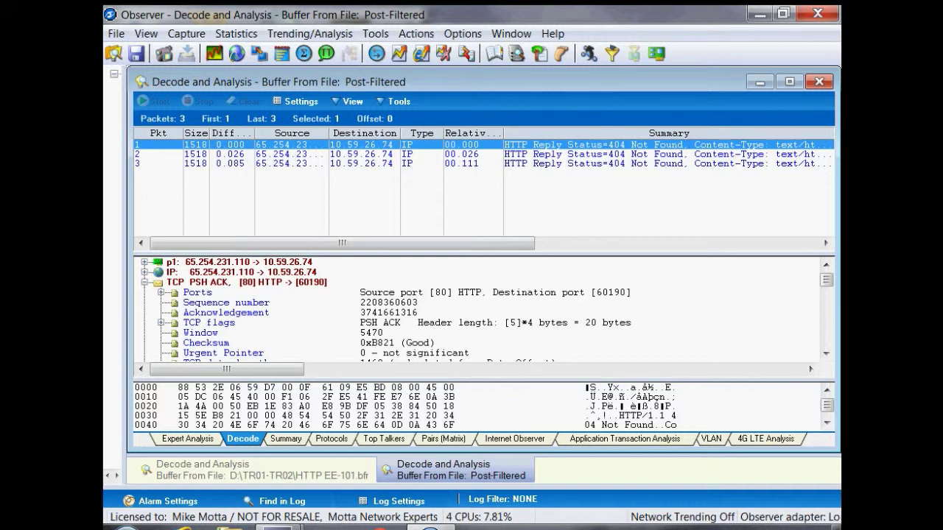
{"action": "left_click", "coordinate": [261, 469]}
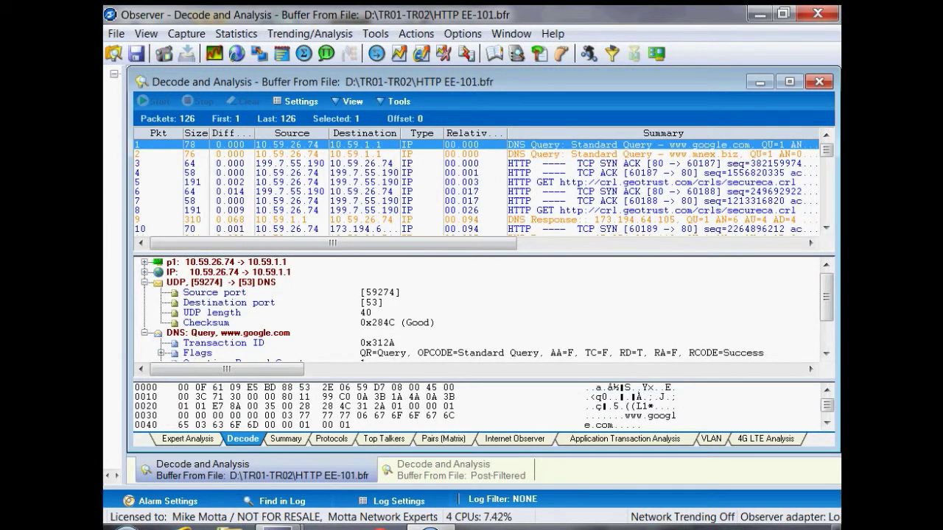
{"action": "left_click", "coordinate": [456, 470]}
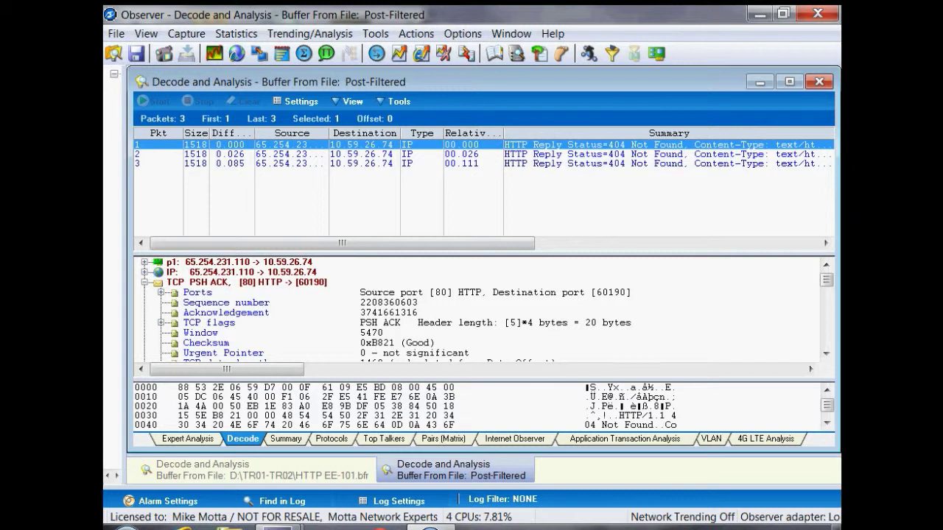